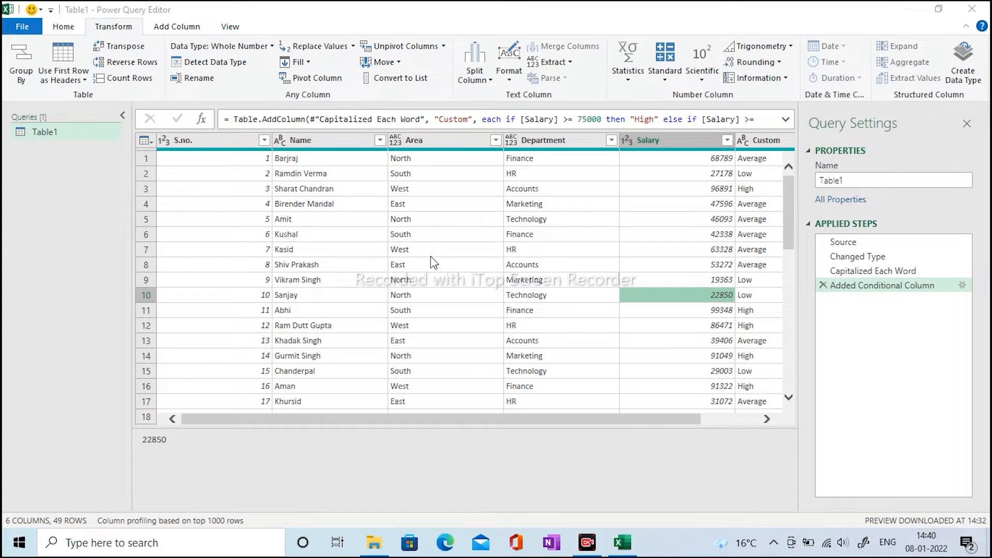
Start a Group By on the table with Department as the grouping column
{"action": "left_click", "coordinate": [207, 144]}
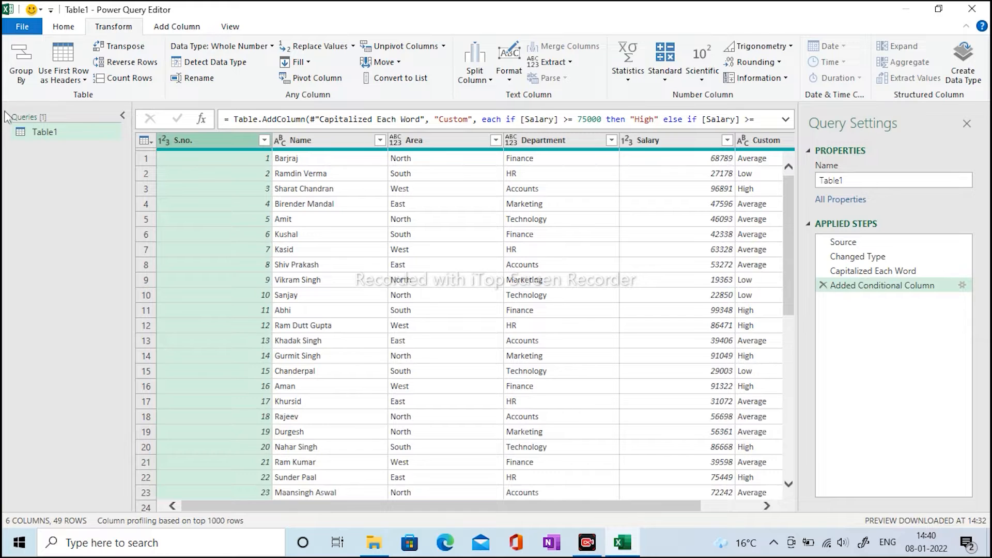
{"action": "left_click", "coordinate": [22, 81]}
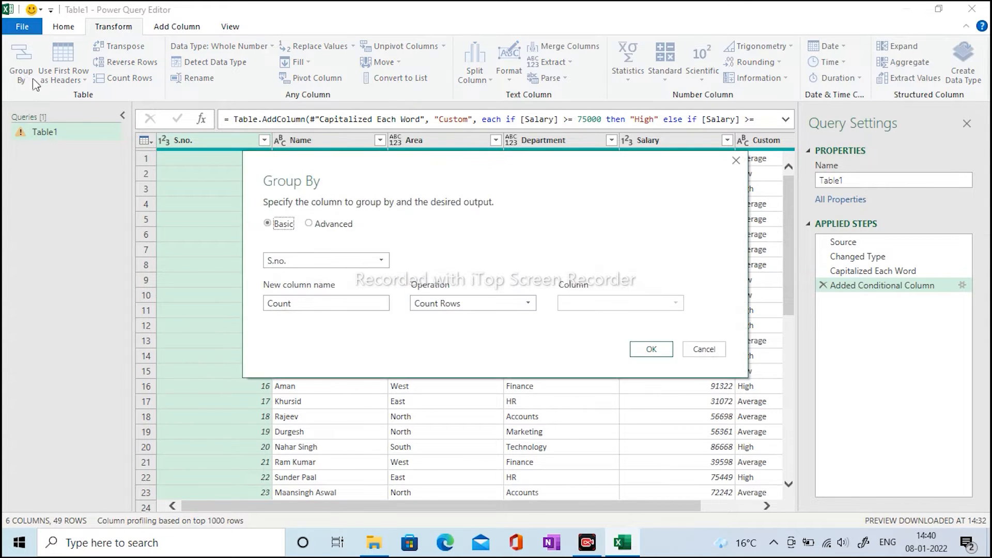
{"action": "left_click", "coordinate": [338, 263]}
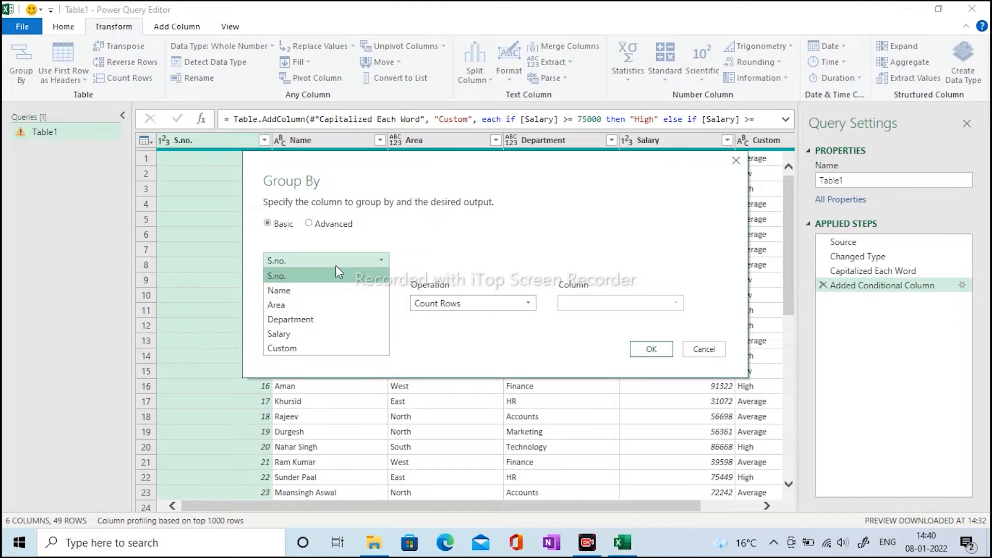
{"action": "left_click", "coordinate": [311, 320]}
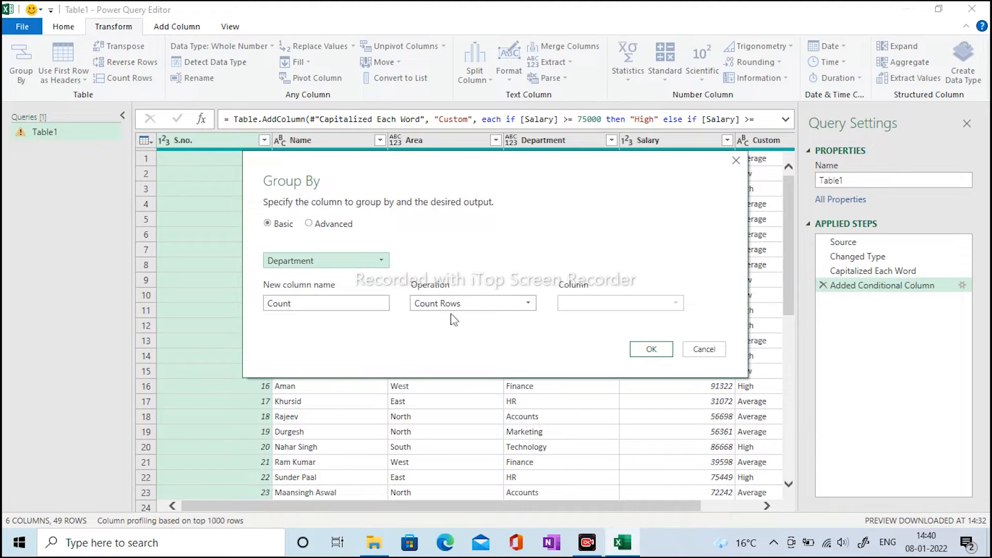
{"action": "left_click", "coordinate": [343, 305]}
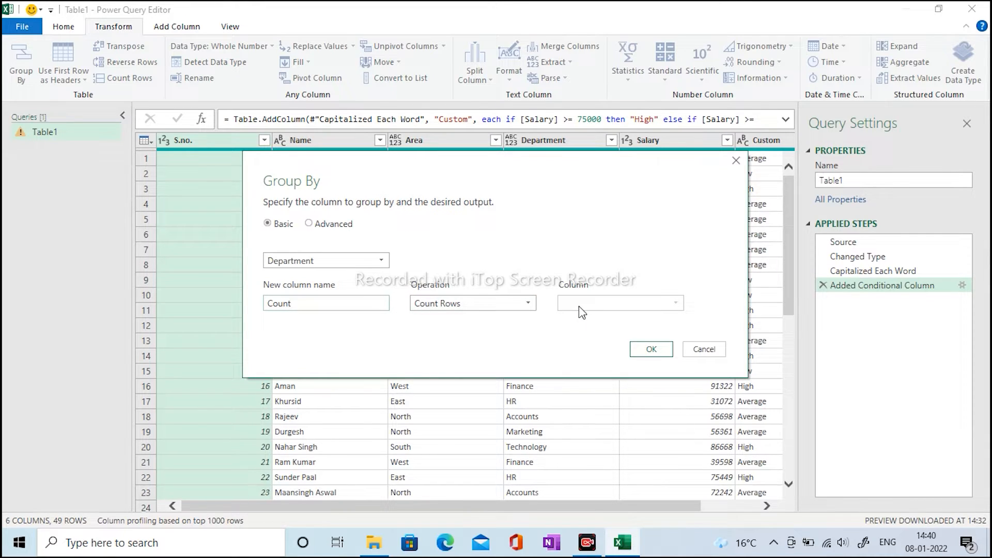
Try Sum of the Salary column as the aggregation for the grouping
{"action": "left_click", "coordinate": [476, 306]}
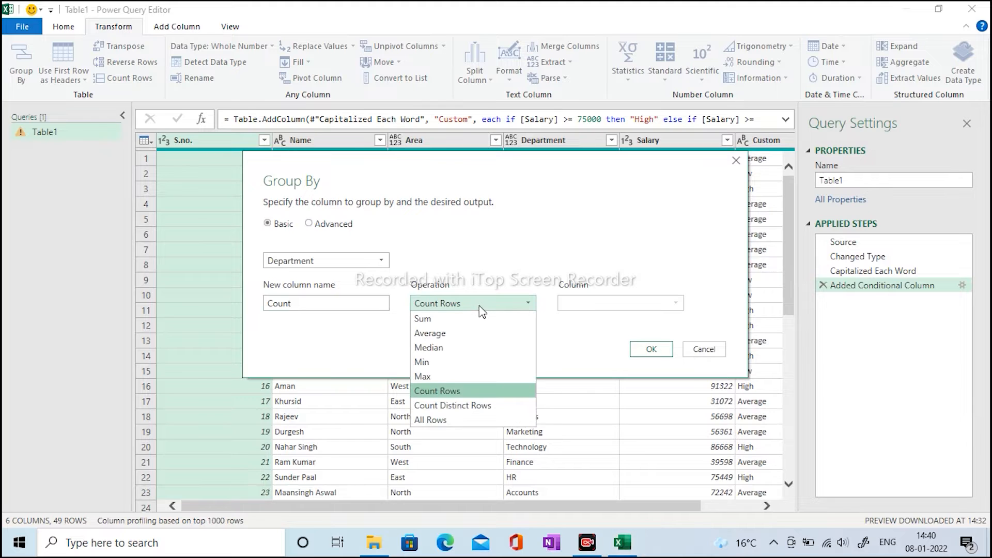
{"action": "left_click", "coordinate": [458, 318]}
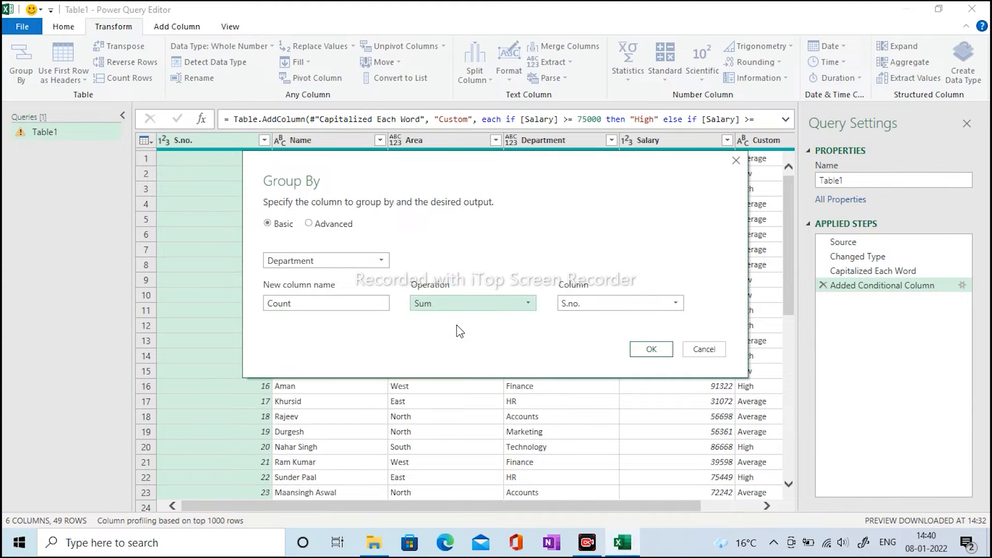
{"action": "left_click", "coordinate": [589, 304]}
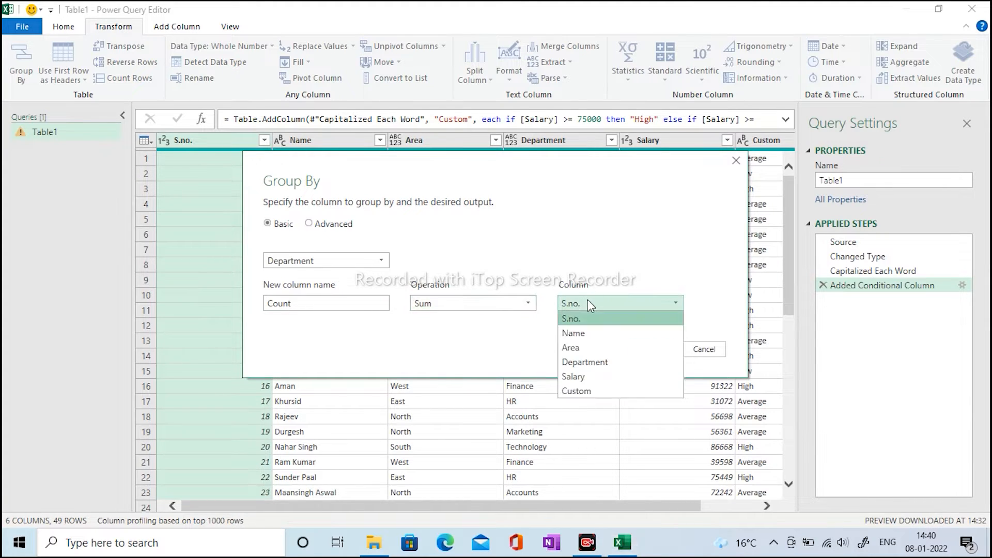
{"action": "left_click", "coordinate": [578, 377]}
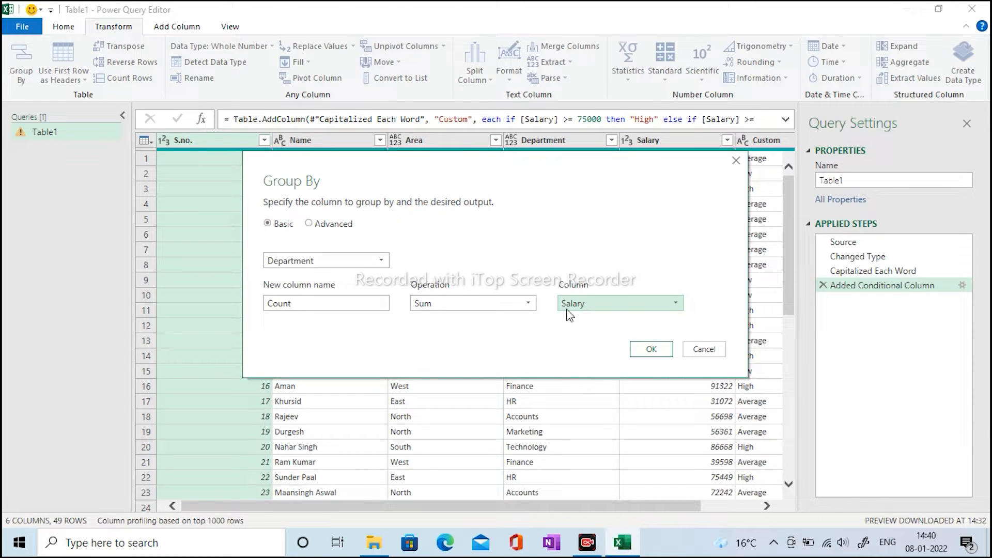
Set the aggregation operation to Count Rows and apply the Department grouping
{"action": "left_click", "coordinate": [530, 303]}
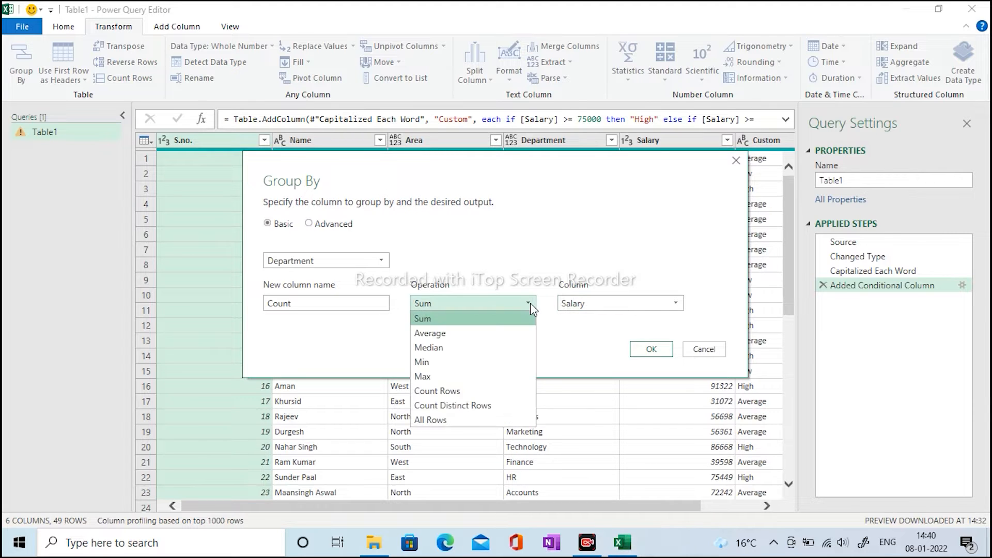
{"action": "left_click", "coordinate": [414, 392]}
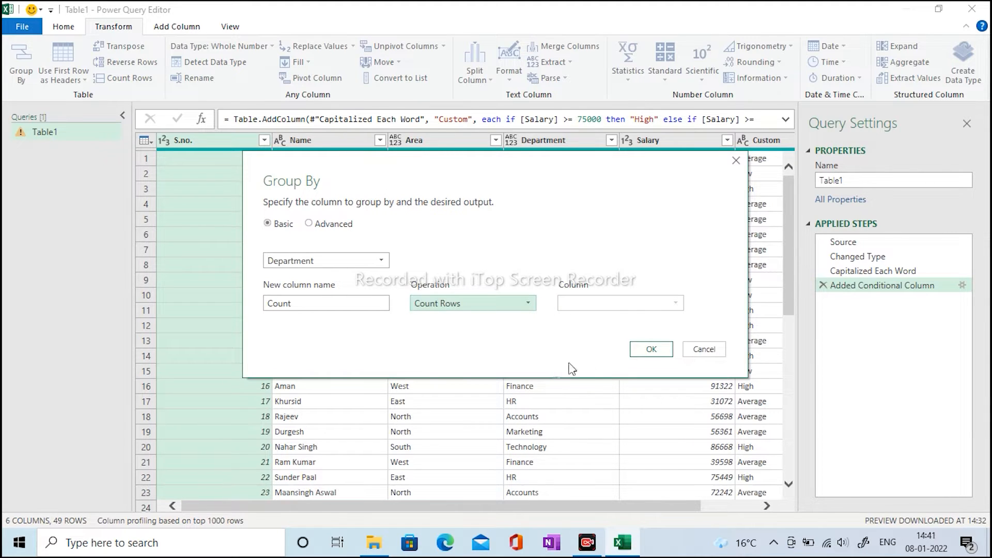
{"action": "left_click", "coordinate": [650, 350]}
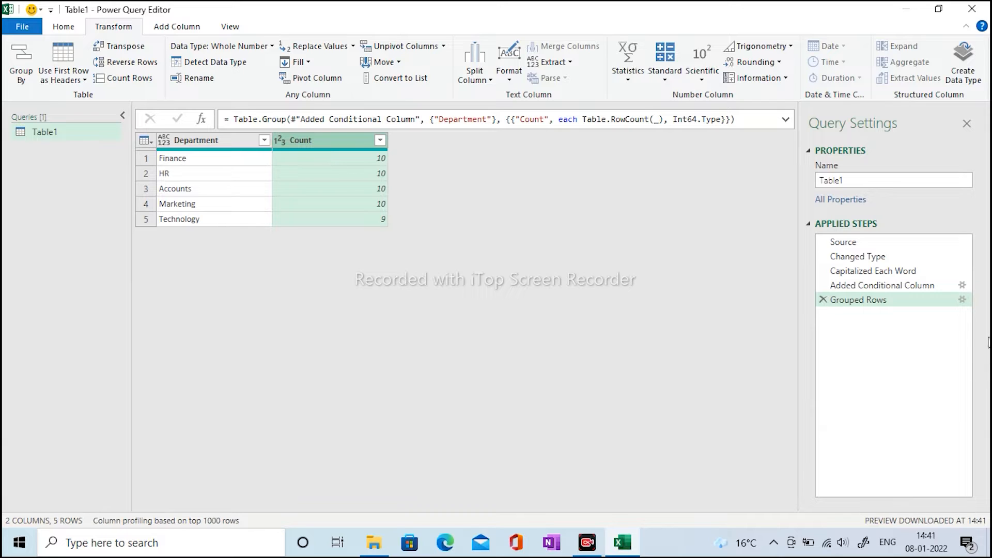
Edit the Grouped Rows step in Advanced mode to add Area as a second grouping column, and apply it
{"action": "left_click", "coordinate": [962, 301]}
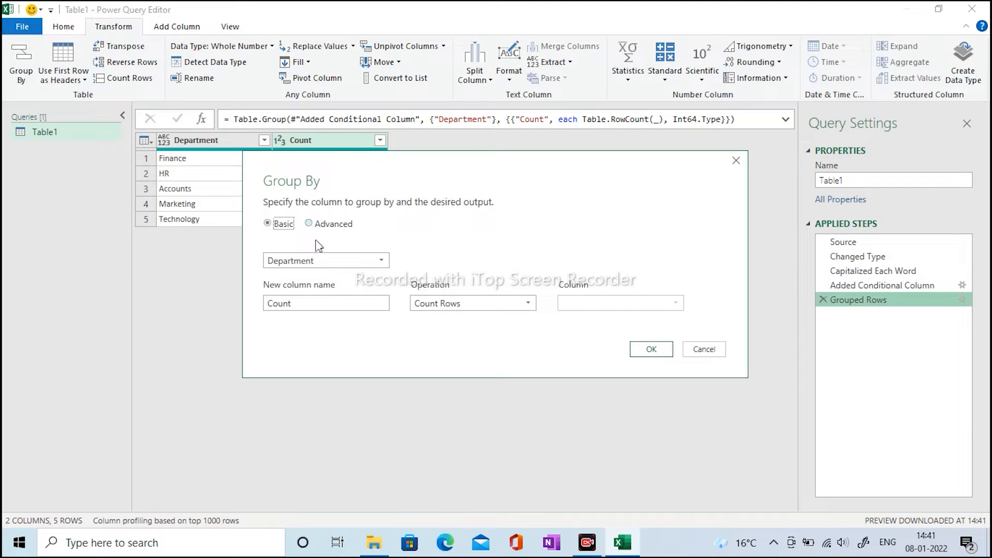
{"action": "left_click", "coordinate": [326, 261]}
{"action": "left_click", "coordinate": [325, 261]}
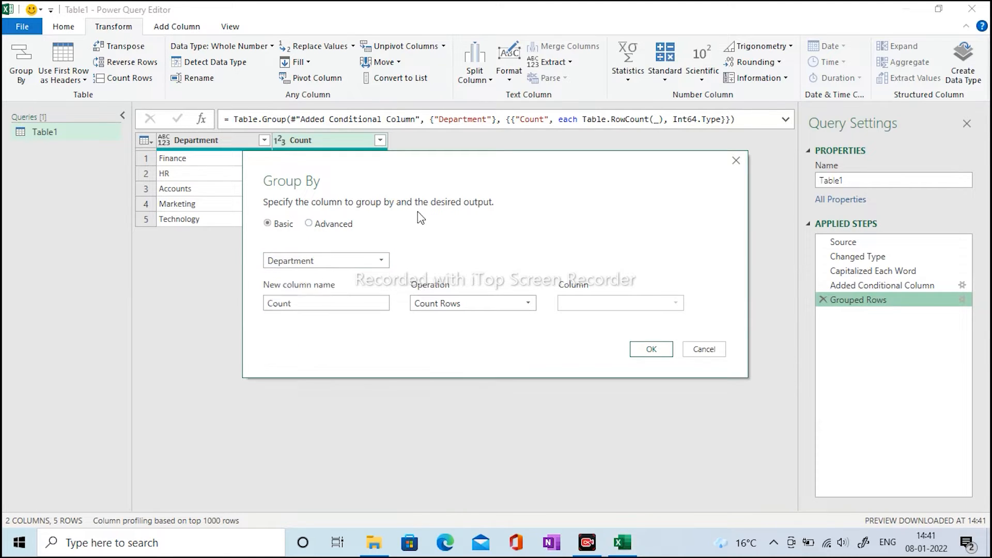
{"action": "left_click", "coordinate": [308, 223]}
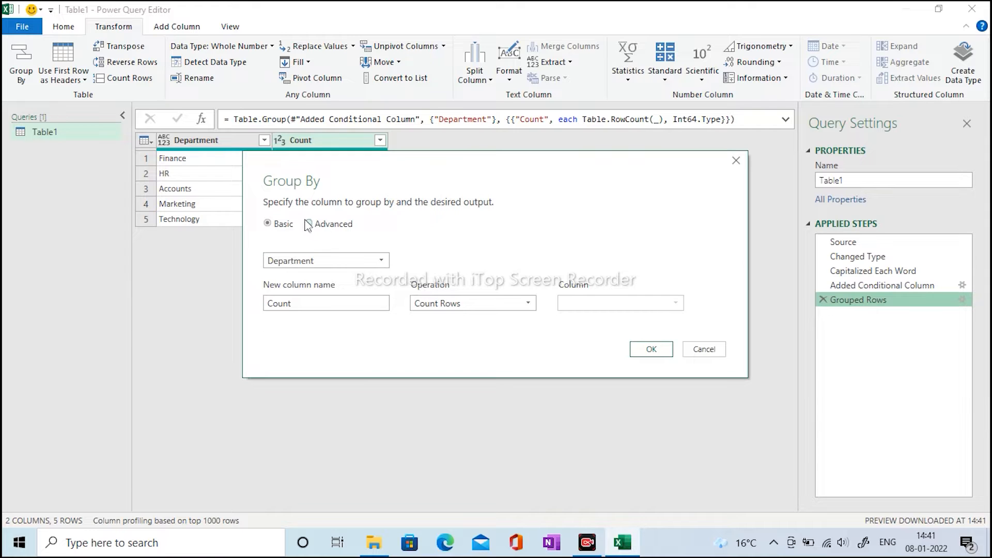
{"action": "left_click", "coordinate": [316, 288]}
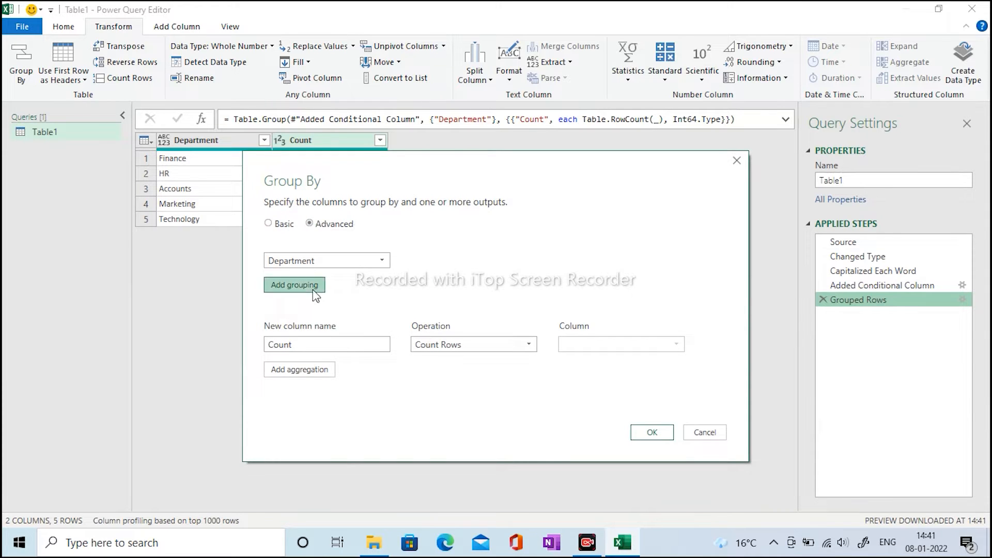
{"action": "left_click", "coordinate": [383, 286]}
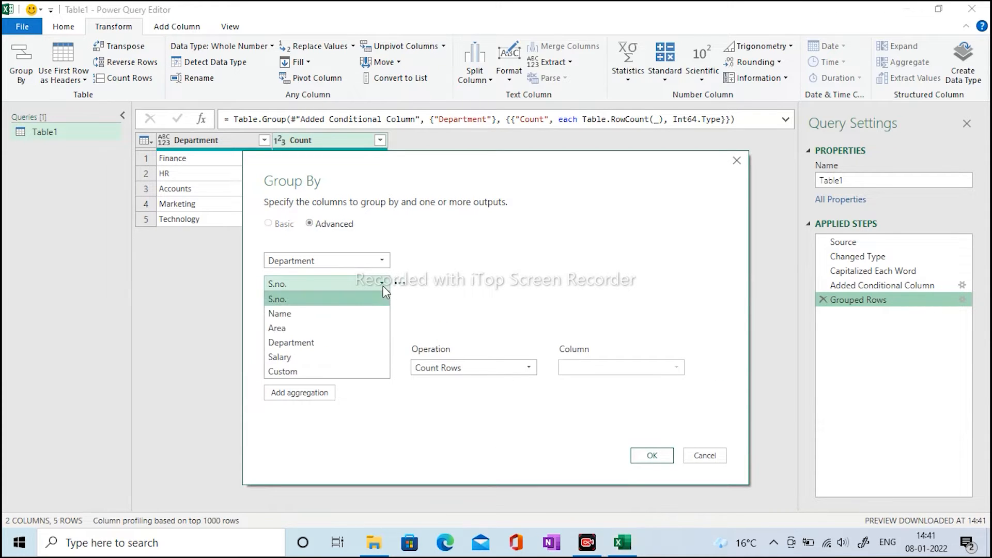
{"action": "left_click", "coordinate": [305, 328]}
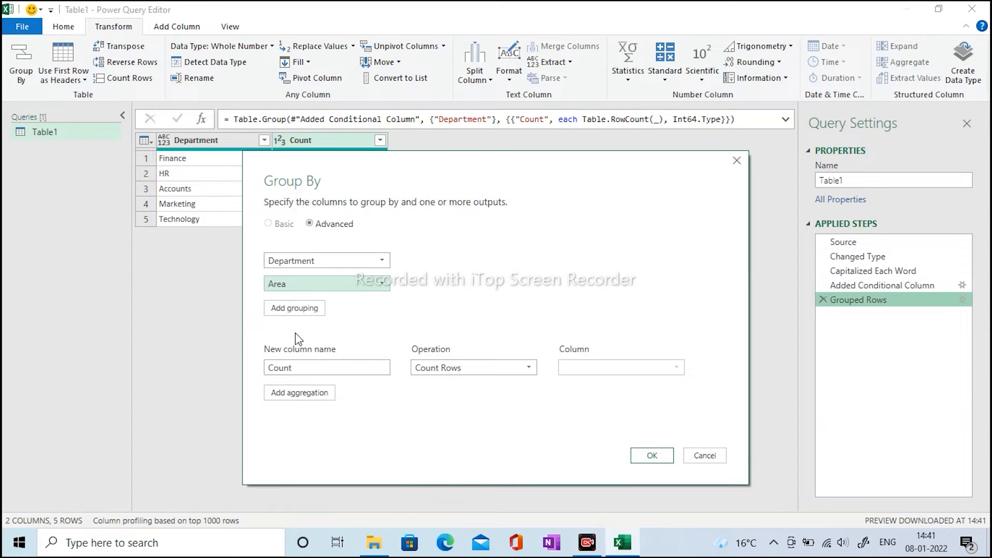
{"action": "left_click", "coordinate": [653, 453]}
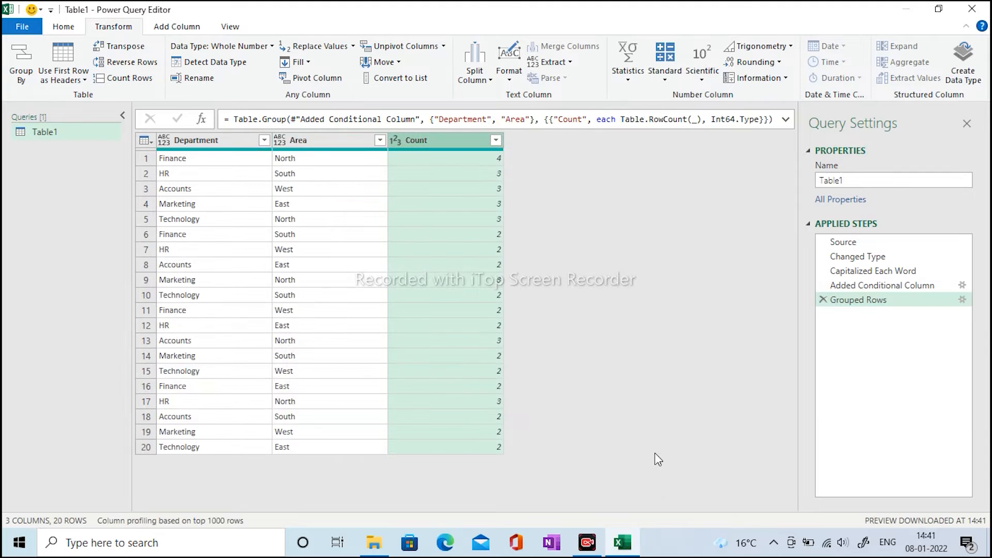
Sort the grouped table ascending by Department and within that by Area
{"action": "left_click", "coordinate": [265, 139]}
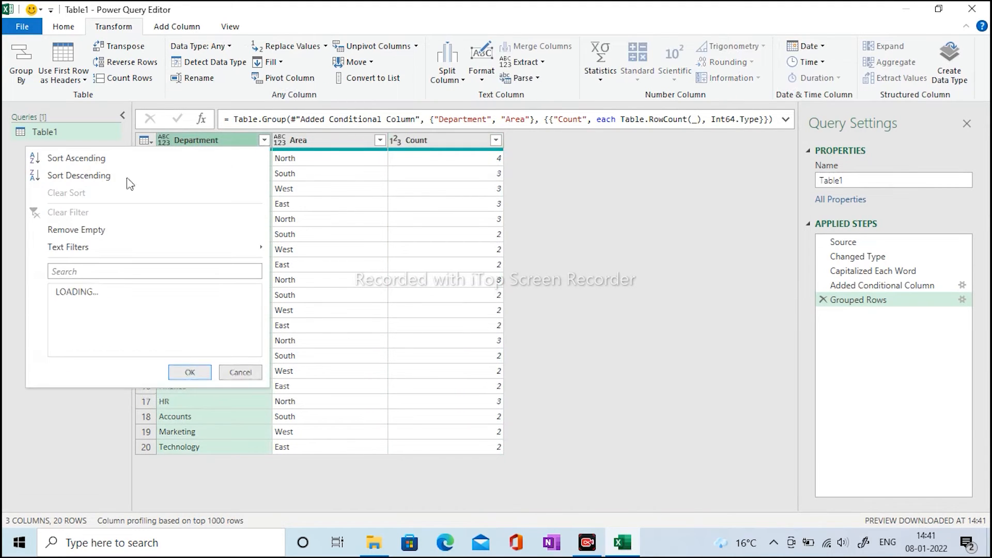
{"action": "left_click", "coordinate": [103, 158]}
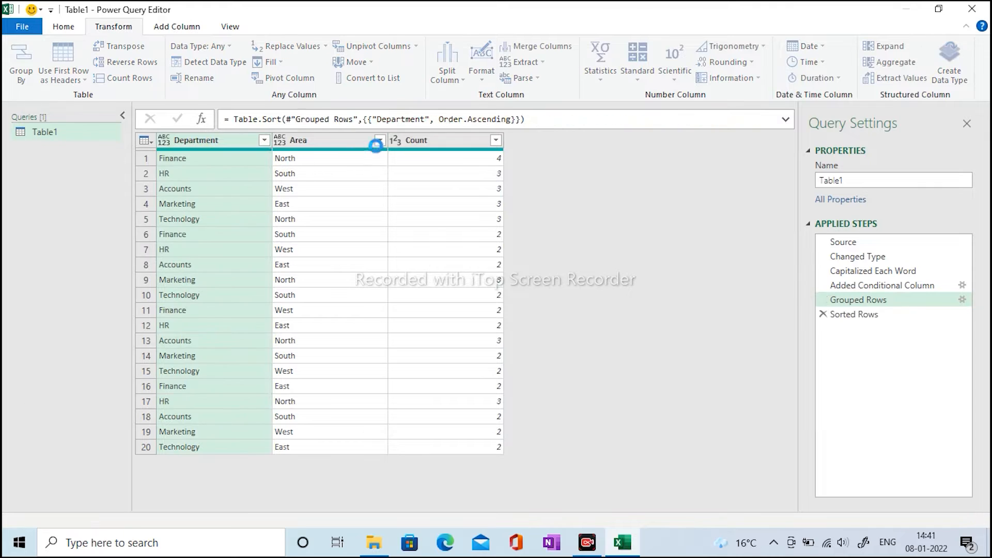
{"action": "left_click", "coordinate": [381, 141]}
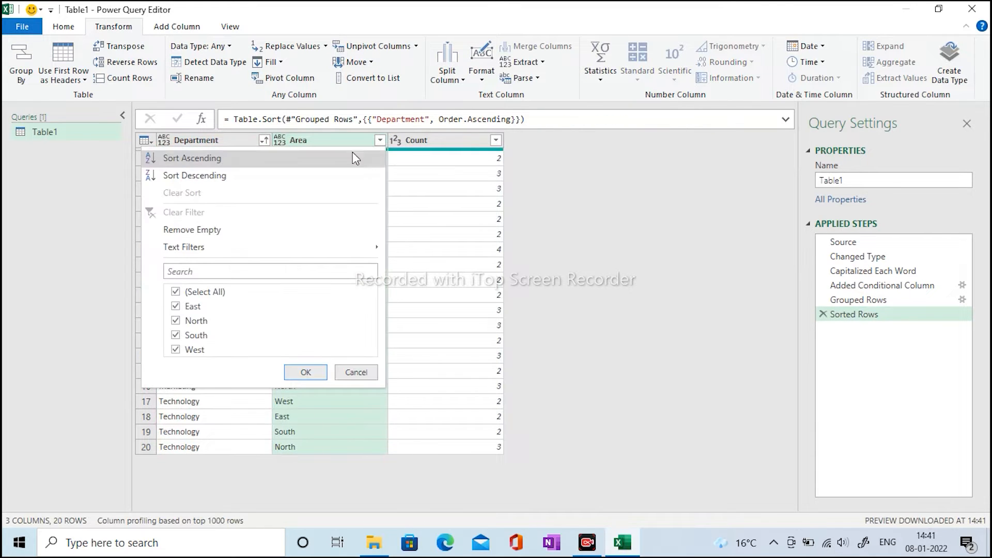
{"action": "left_click", "coordinate": [329, 159]}
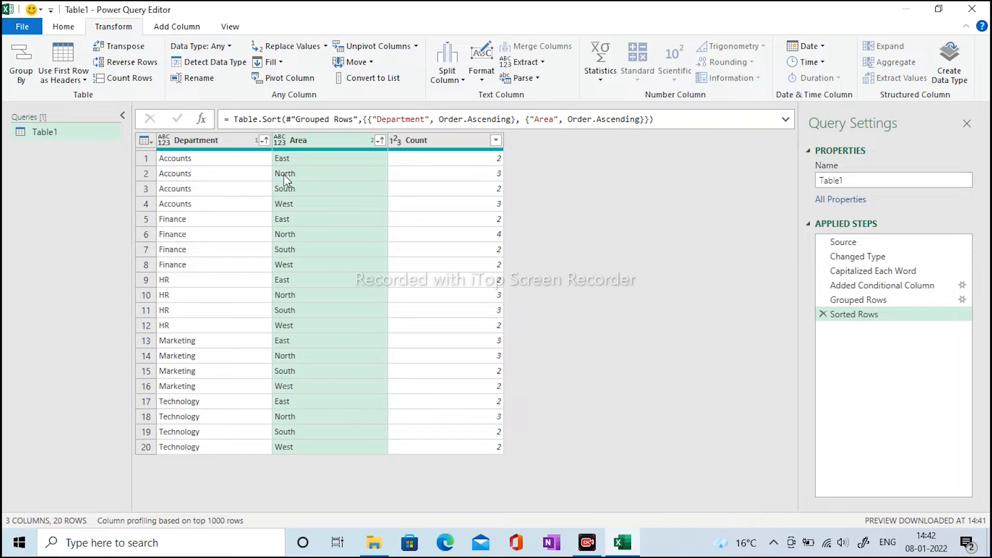
Delete the Sorted Rows step and check the Grouped Rows settings without changing them
{"action": "left_click", "coordinate": [823, 315]}
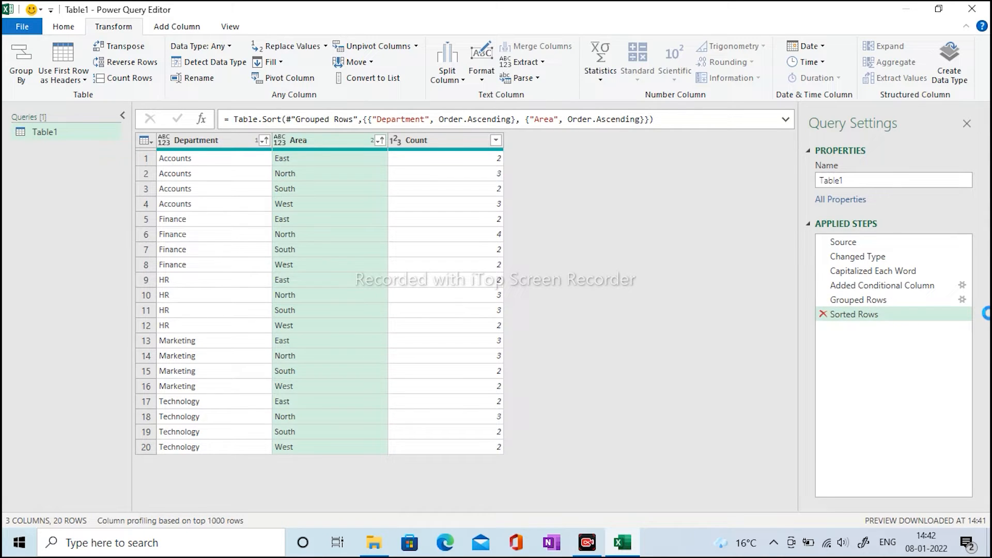
{"action": "left_click", "coordinate": [962, 300]}
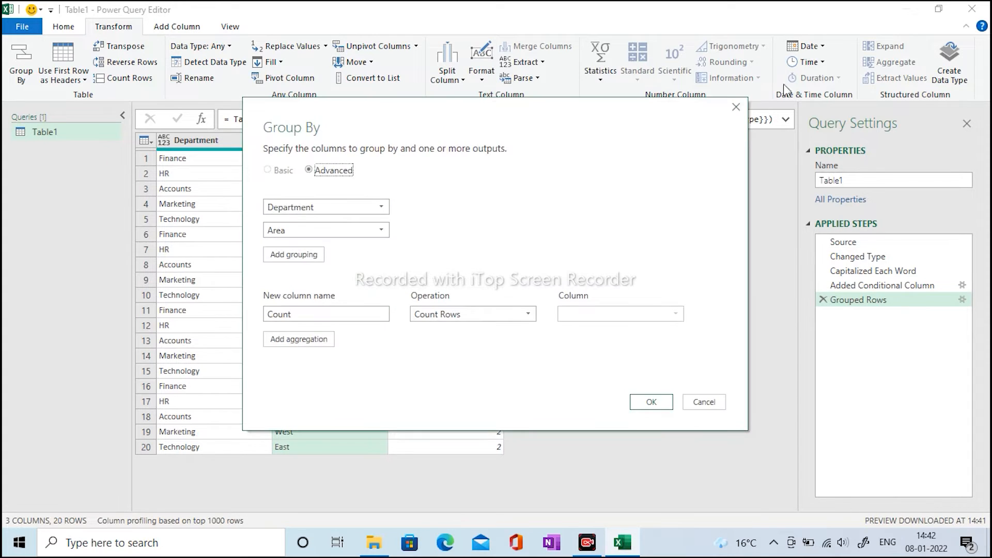
{"action": "left_click", "coordinate": [736, 107]}
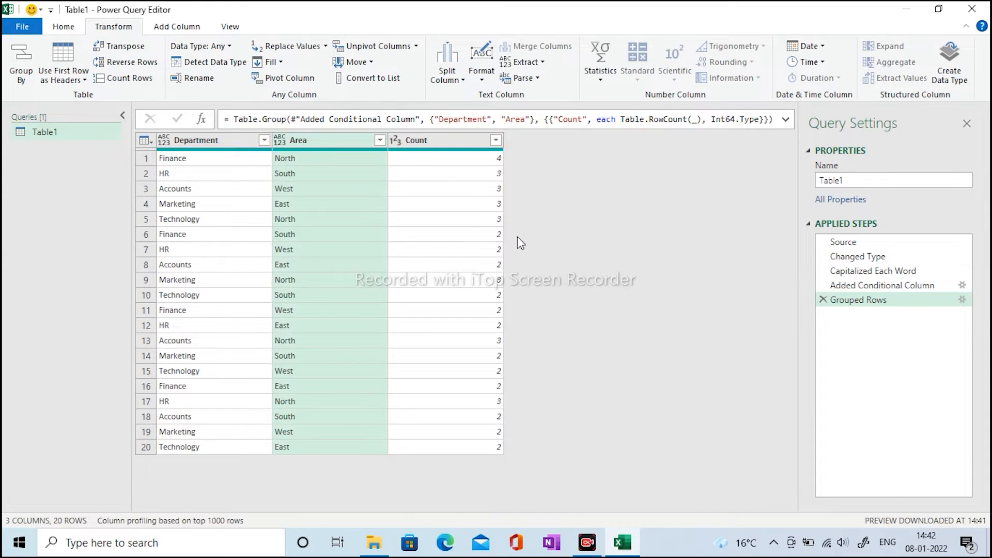
Examine the ungrouped table at the Added Conditional Column step and return to the Grouped Rows step
{"action": "left_click", "coordinate": [859, 287]}
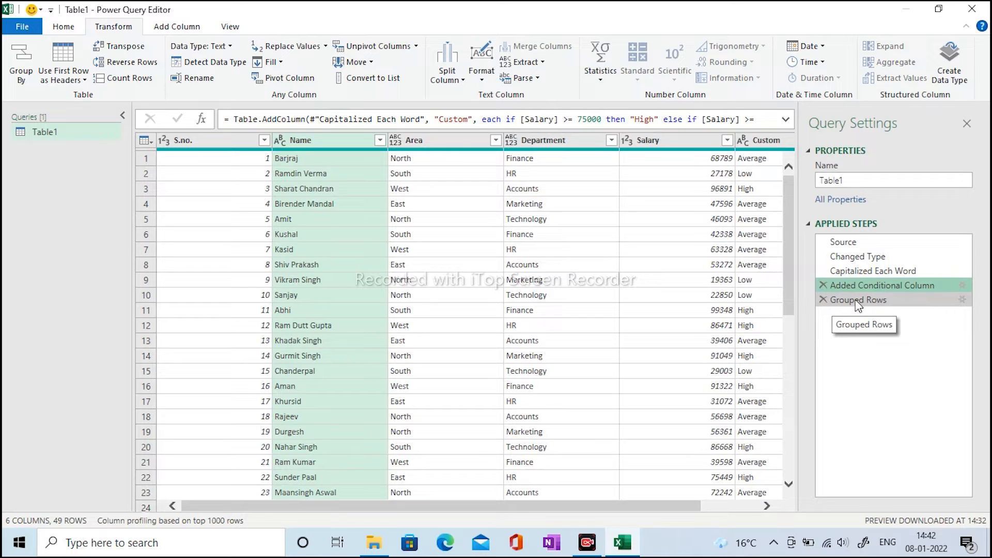
{"action": "left_click", "coordinate": [858, 304]}
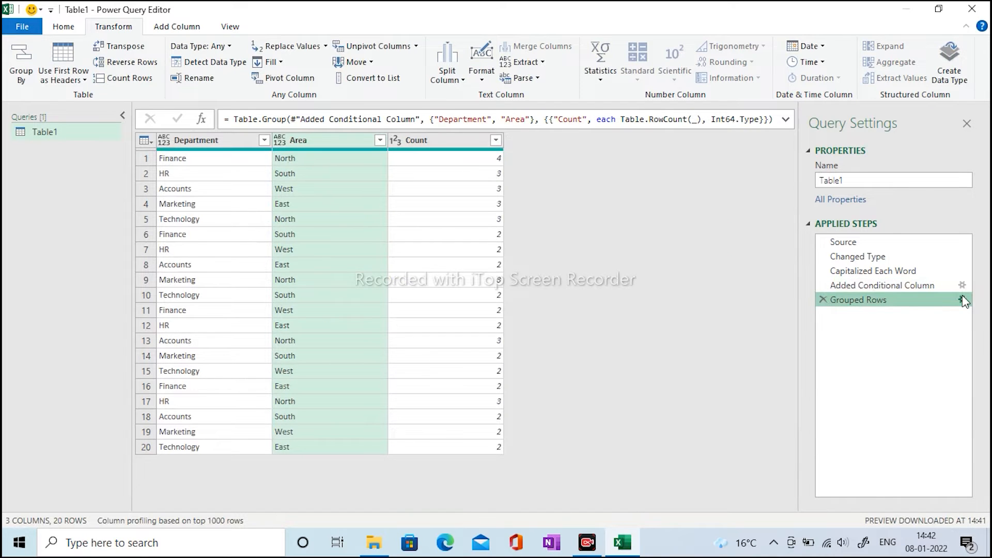
Delete the Area grouping from the Grouped Rows step and apply the change
{"action": "left_click", "coordinate": [962, 301]}
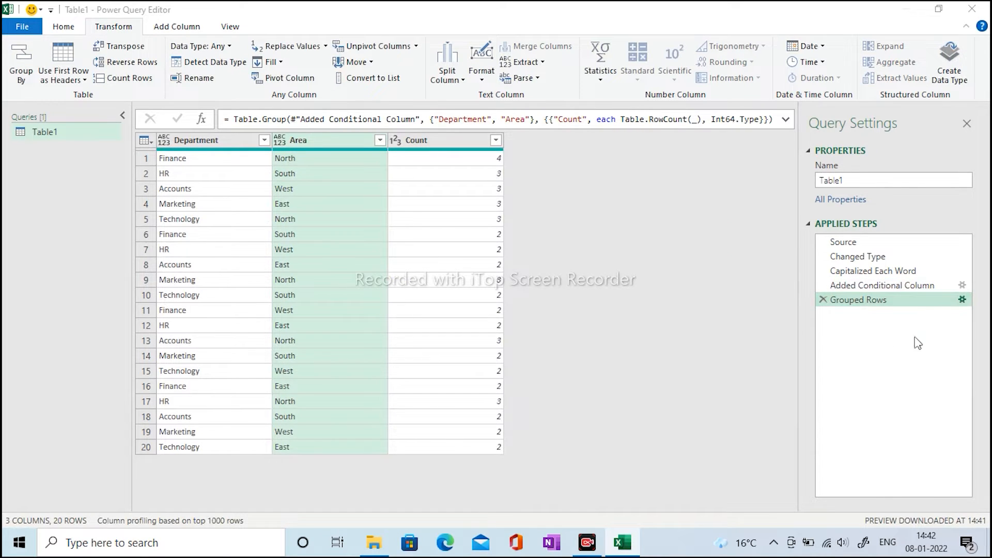
{"action": "mouse_move", "coordinate": [380, 233]}
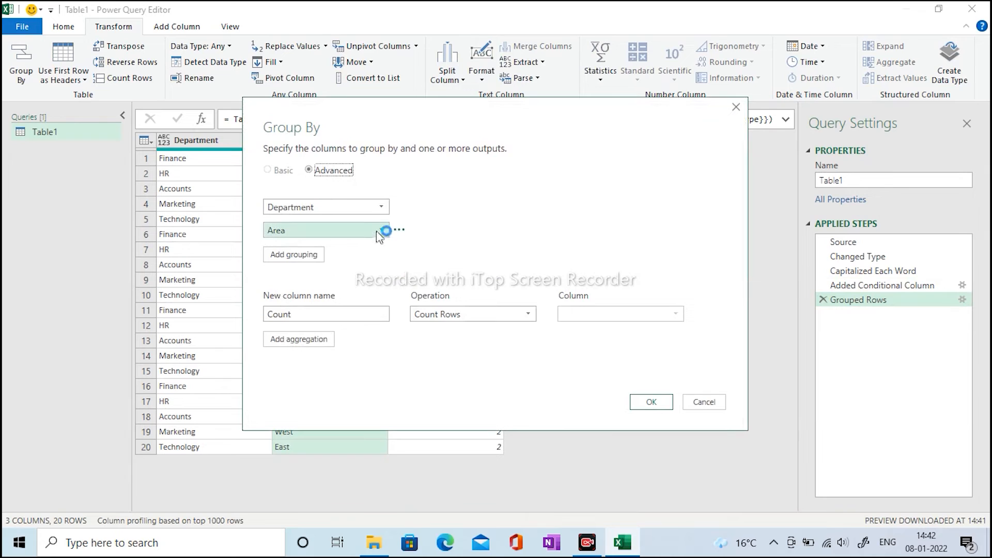
{"action": "left_click", "coordinate": [405, 232]}
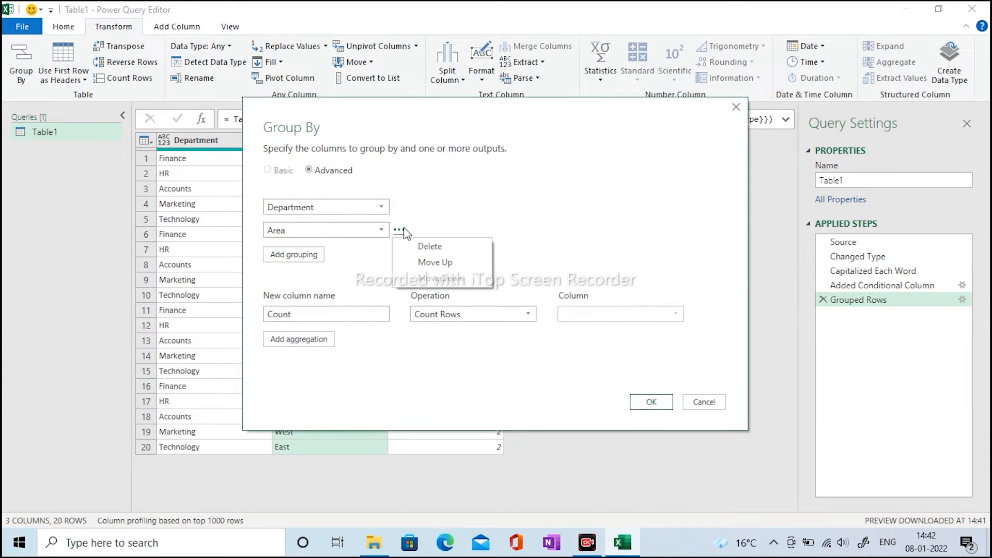
{"action": "left_click", "coordinate": [429, 247]}
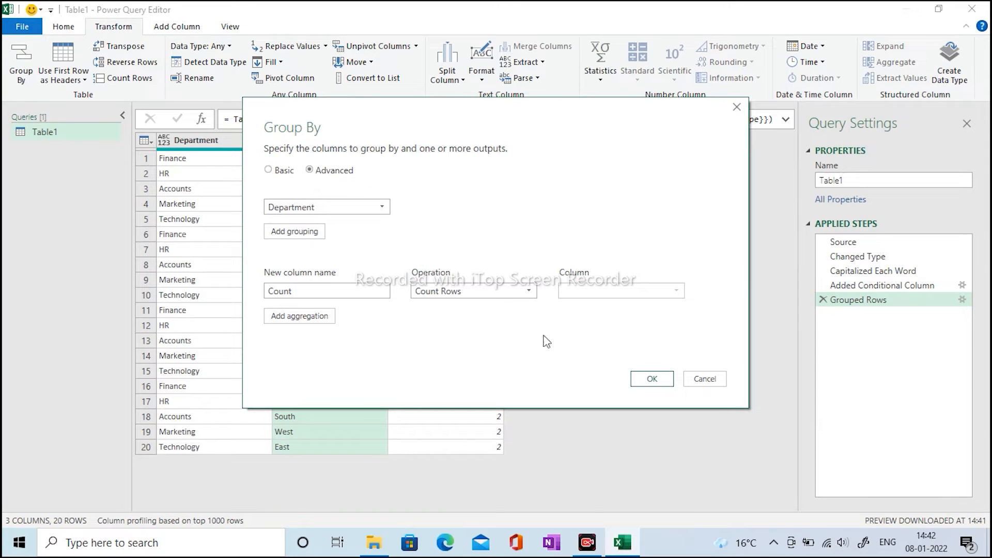
{"action": "left_click", "coordinate": [650, 379]}
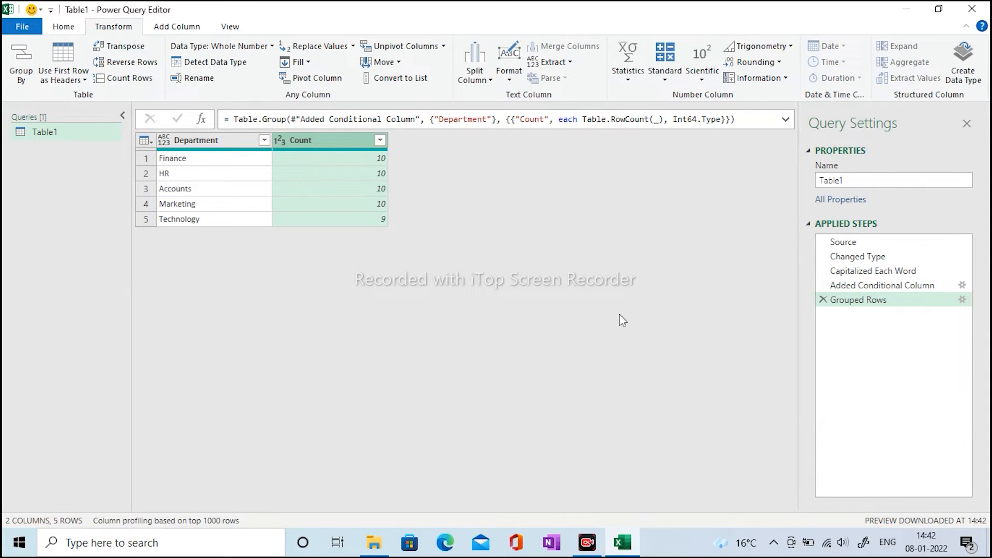
Switch the Grouped Rows step to advanced grouping and add an aggregation named Detail using the All Rows operation
{"action": "left_click", "coordinate": [963, 300]}
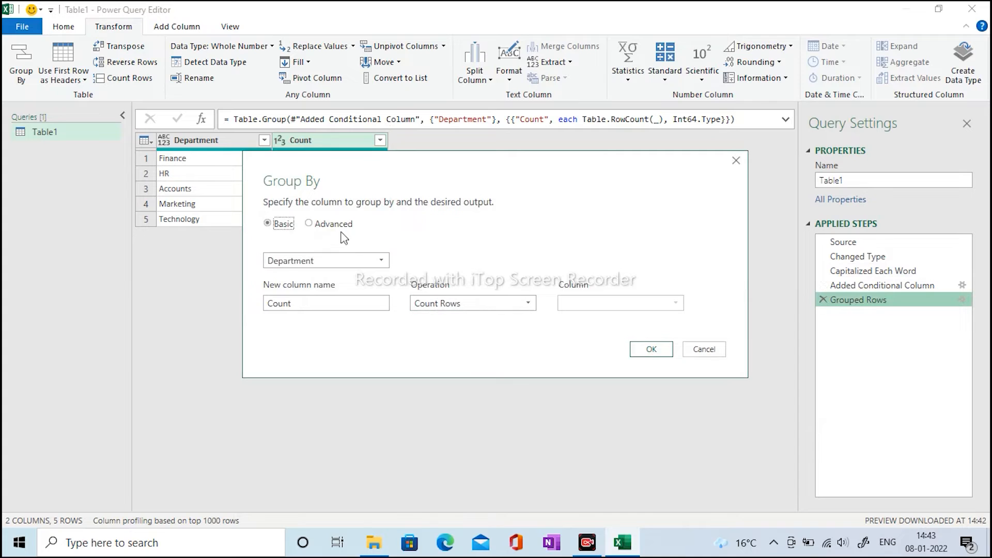
{"action": "left_click", "coordinate": [333, 227]}
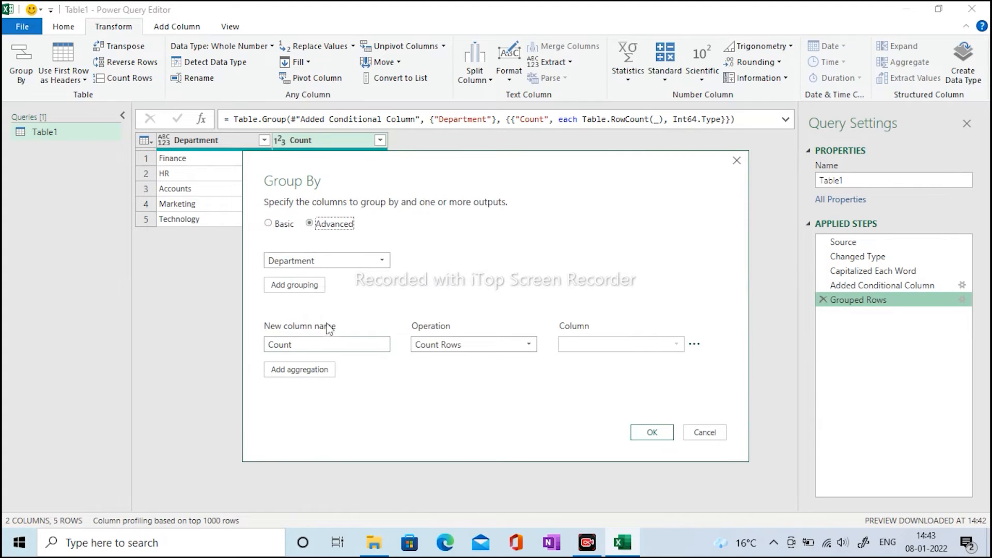
{"action": "left_click", "coordinate": [318, 372]}
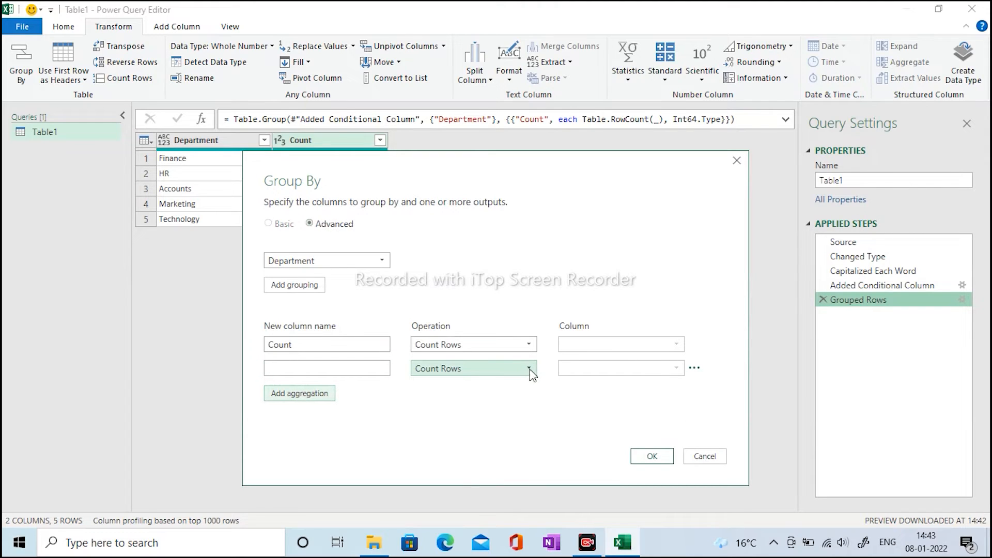
{"action": "left_click", "coordinate": [283, 372]}
{"action": "type", "text": "Dept"}
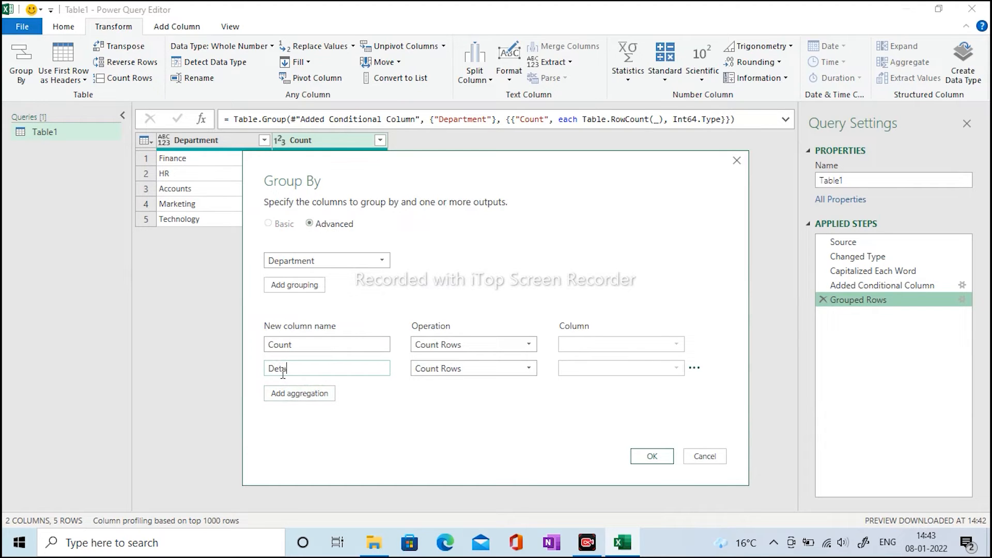
{"action": "type", "text": "il"}
{"action": "left_click", "coordinate": [527, 371]}
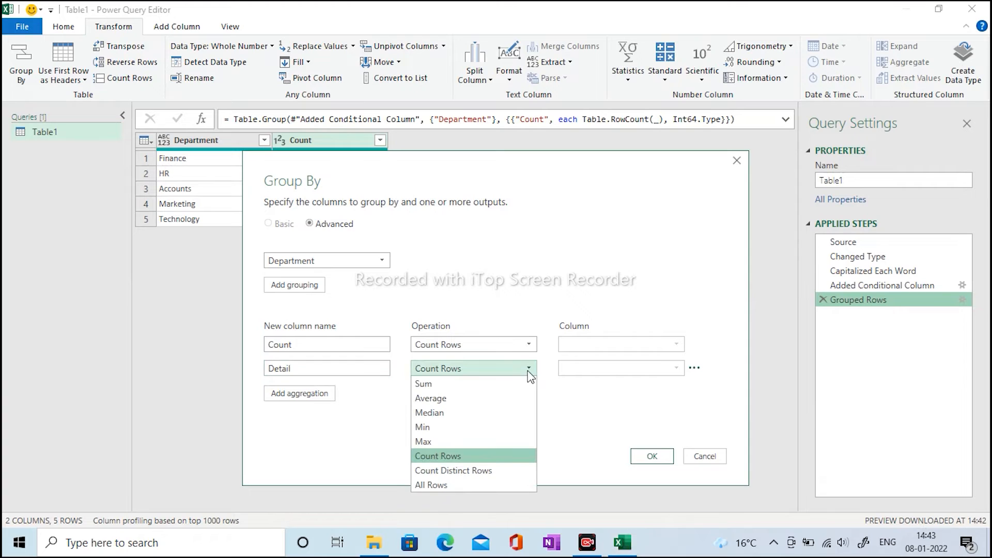
{"action": "left_click", "coordinate": [449, 486]}
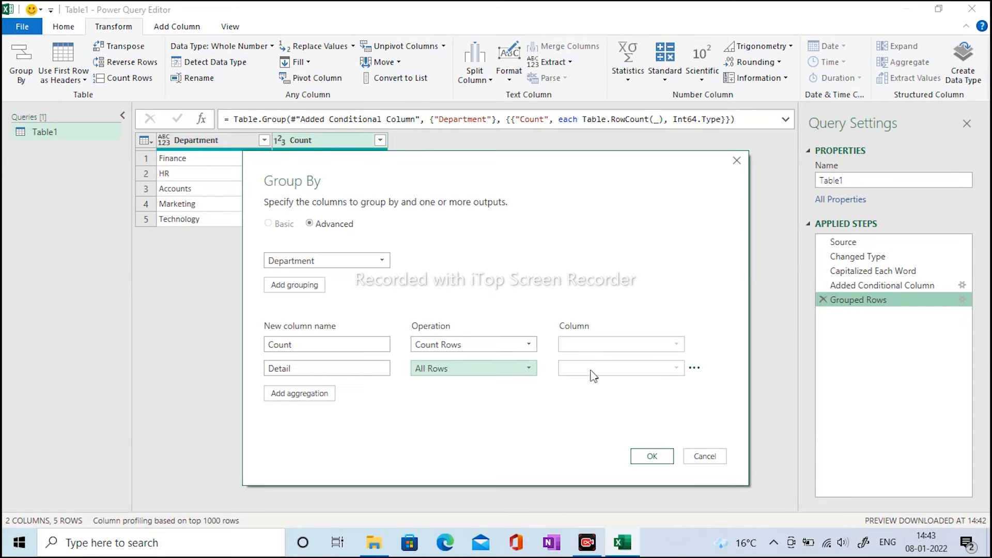
{"action": "left_click", "coordinate": [649, 457]}
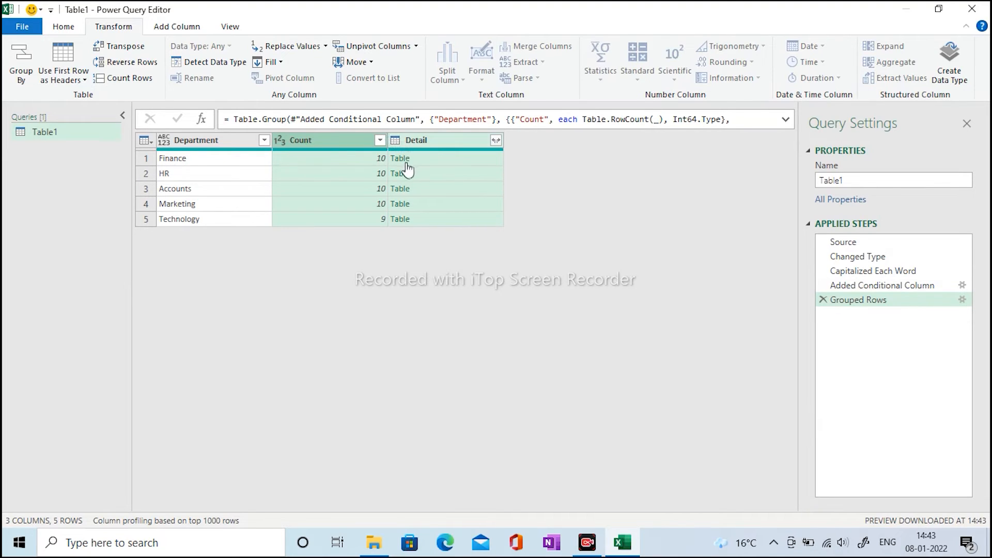
Expand the Detail column to only its Custom field, without using the original column name as prefix
{"action": "left_click", "coordinate": [495, 140]}
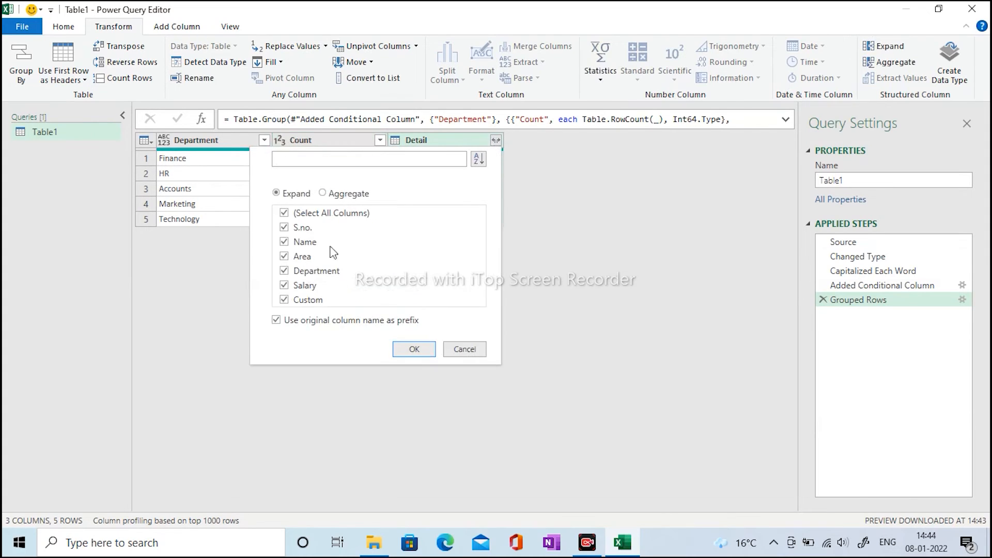
{"action": "left_click", "coordinate": [284, 214]}
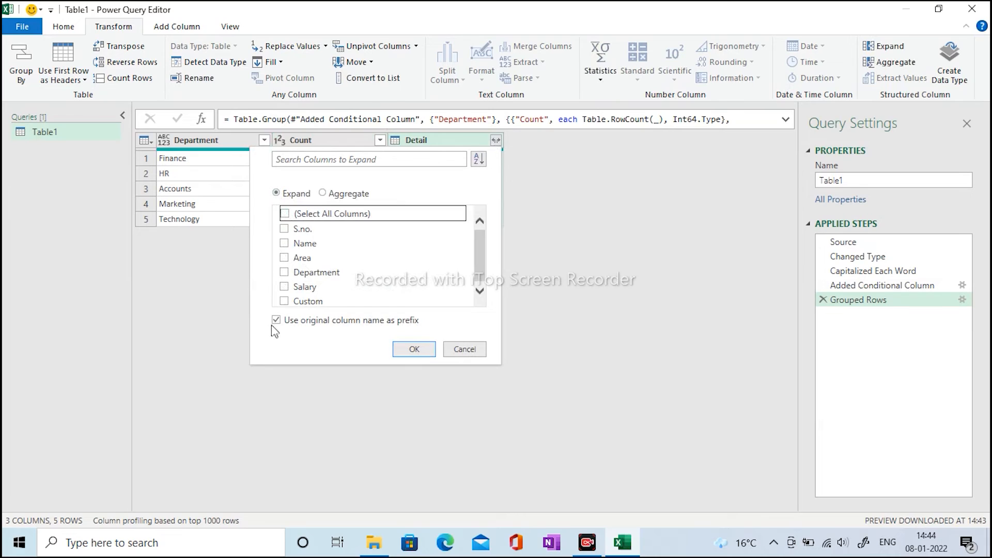
{"action": "left_click", "coordinate": [284, 302]}
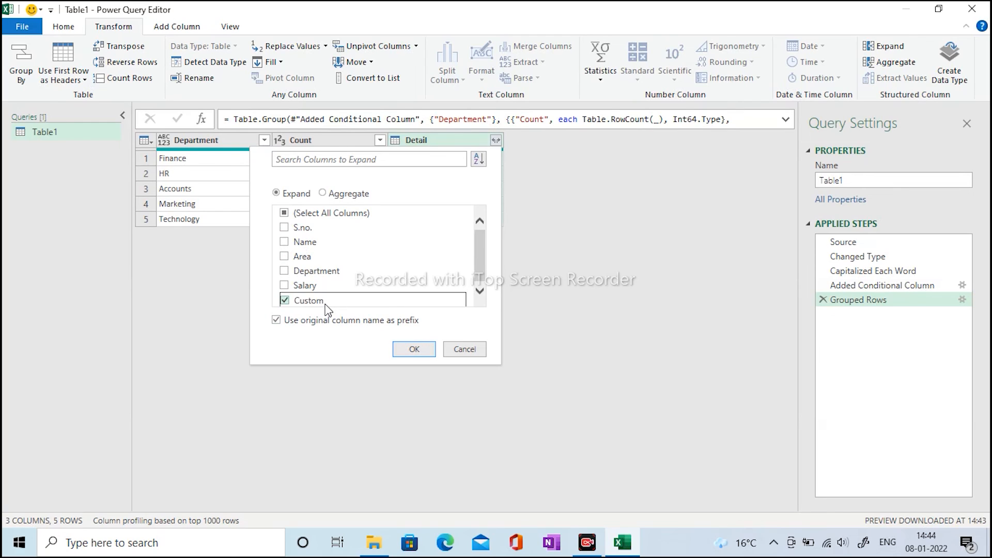
{"action": "left_click", "coordinate": [276, 320]}
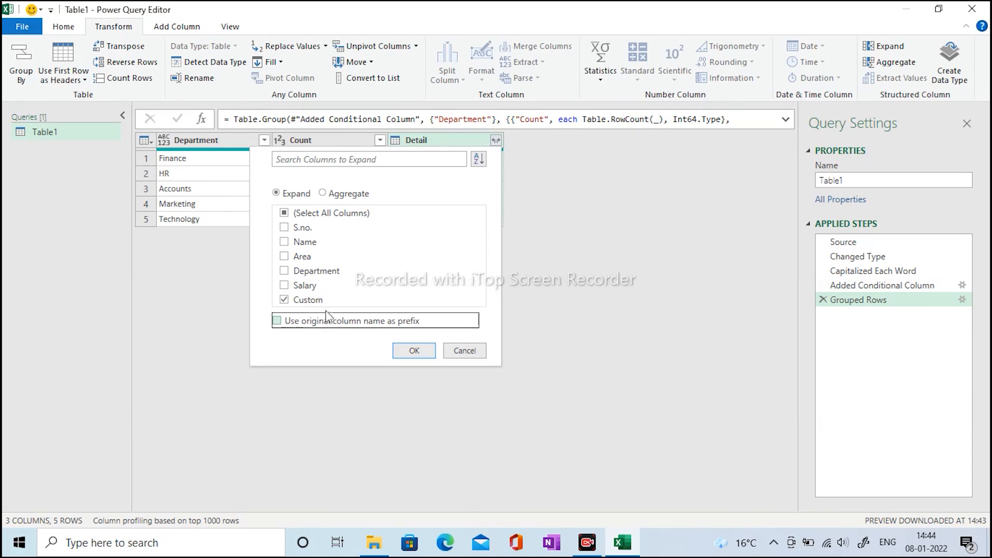
{"action": "left_click", "coordinate": [422, 351]}
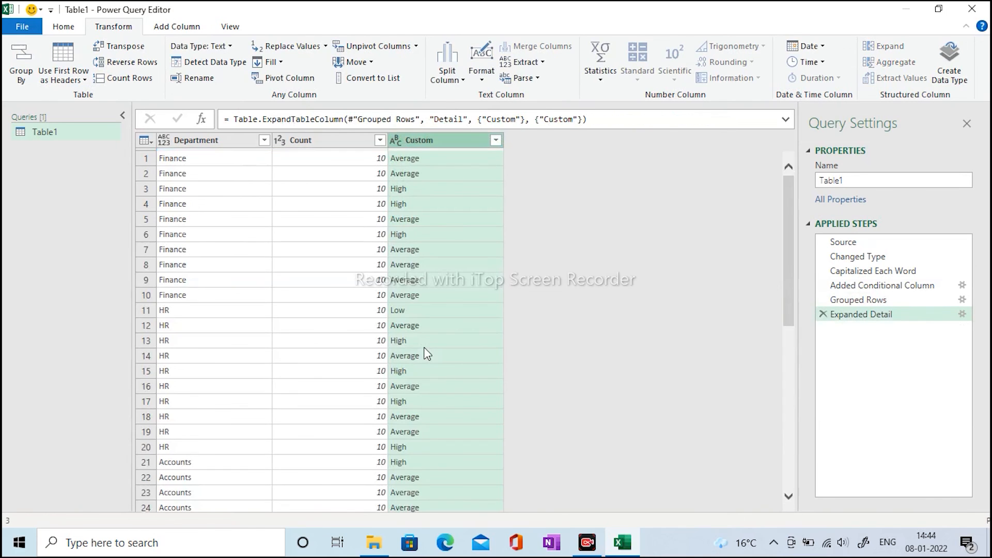